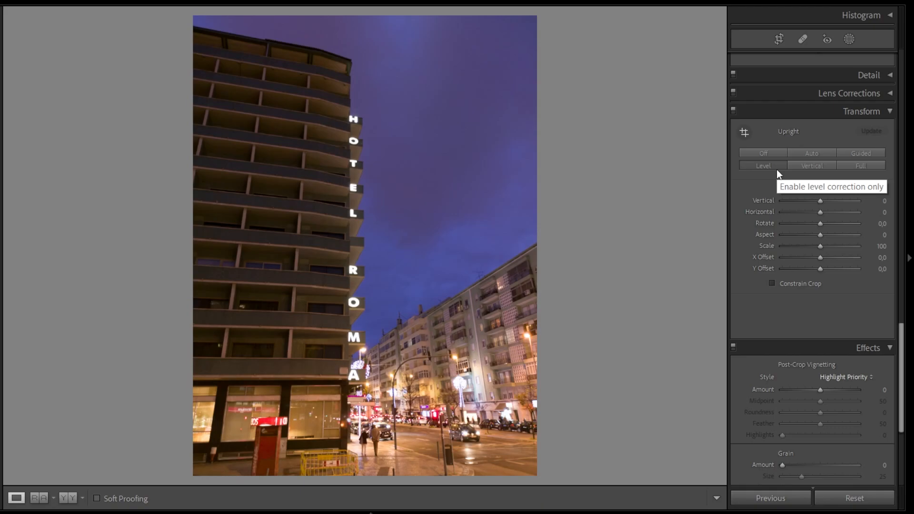
# - Try the Vertical Upright correction on the hotel photo, then apply the Full Upright correction instead
pyautogui.click(797, 165)
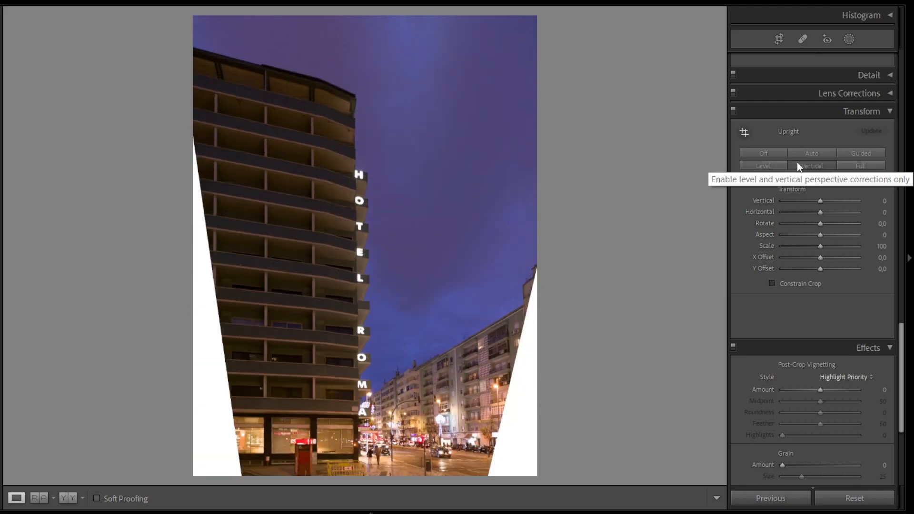
pyautogui.click(859, 165)
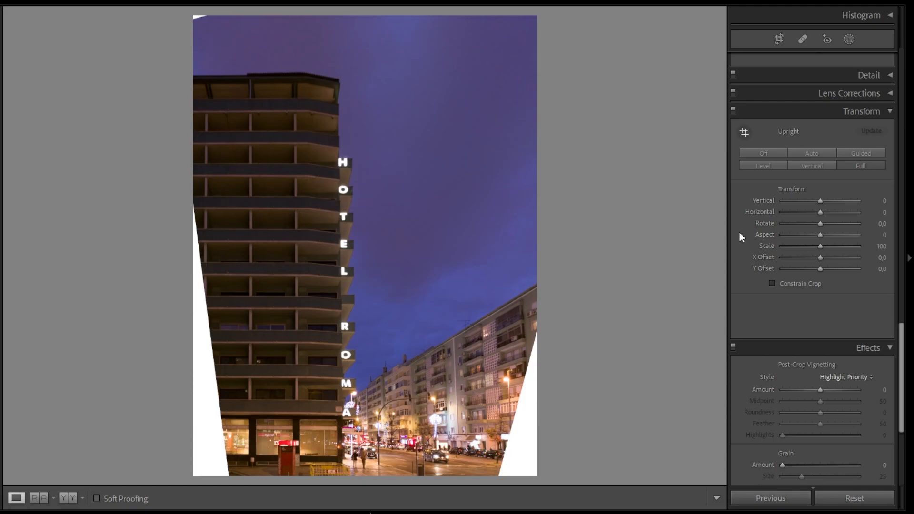
# - Crop the photo with an unlocked aspect ratio, trimming all four sides to exclude the white areas left by the perspective correction
pyautogui.scroll(10, 761, 239)
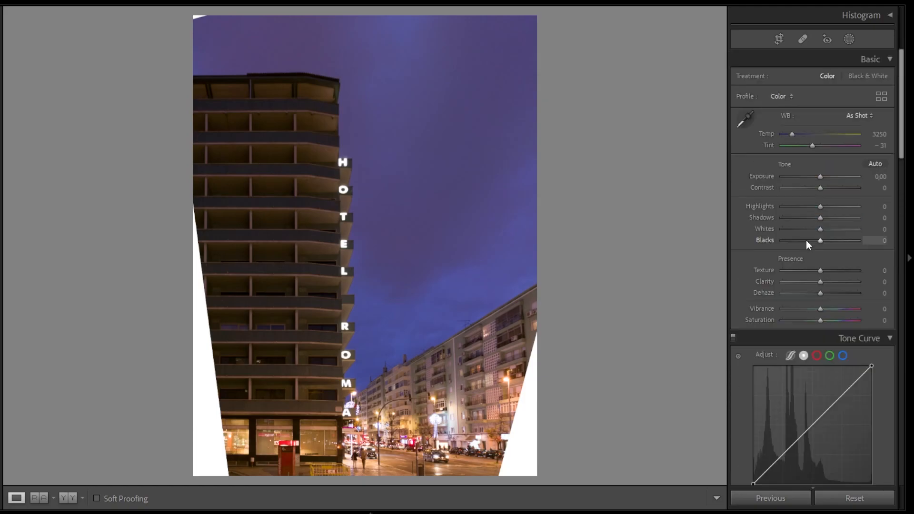
pyautogui.click(782, 37)
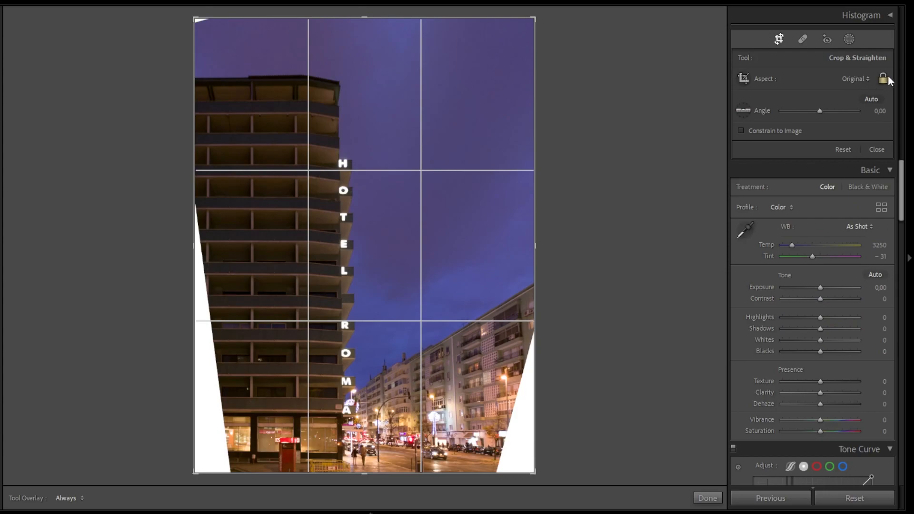
pyautogui.moveTo(194, 244); pyautogui.dragTo(213, 248)
pyautogui.moveTo(519, 245); pyautogui.dragTo(502, 249)
pyautogui.moveTo(367, 14); pyautogui.dragTo(363, 32)
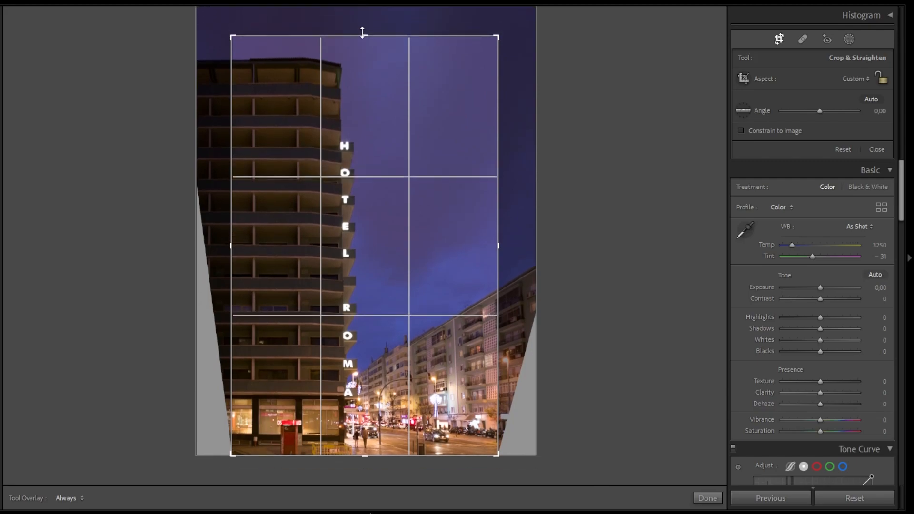
pyautogui.moveTo(365, 455); pyautogui.dragTo(372, 448)
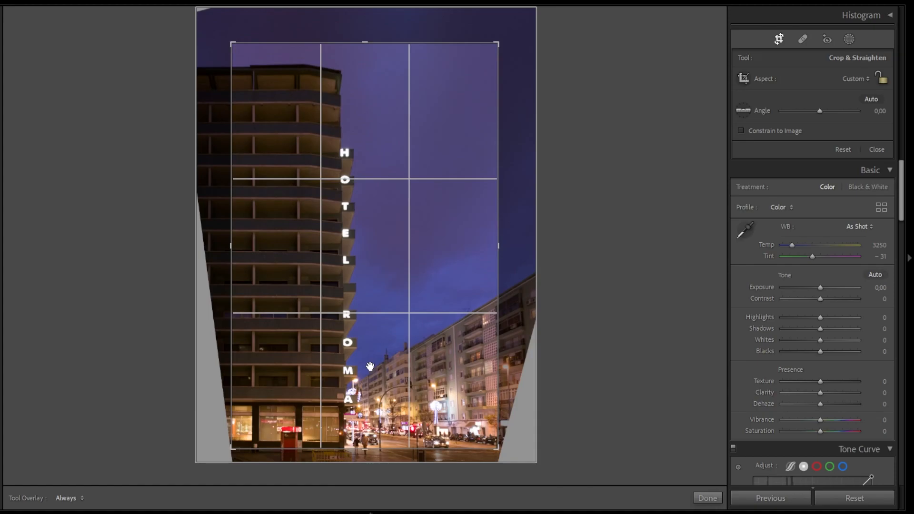
pyautogui.press('Return')
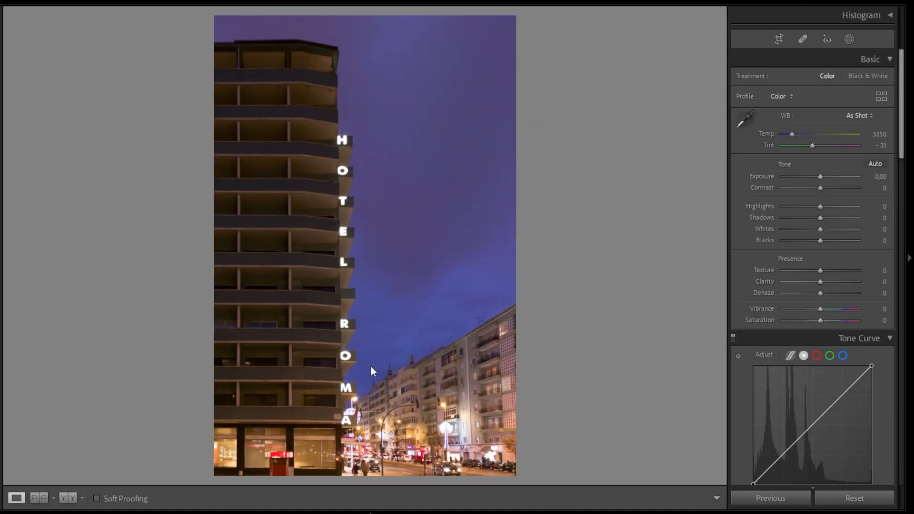
# - Set Exposure +0.30, Contrast −13, Highlights −88, Shadows +55, Whites −88, Blacks −22, Clarity −6, Dehaze −6 and Vibrance +10
pyautogui.moveTo(820, 206); pyautogui.dragTo(786, 230)
pyautogui.moveTo(819, 189); pyautogui.dragTo(818, 190)
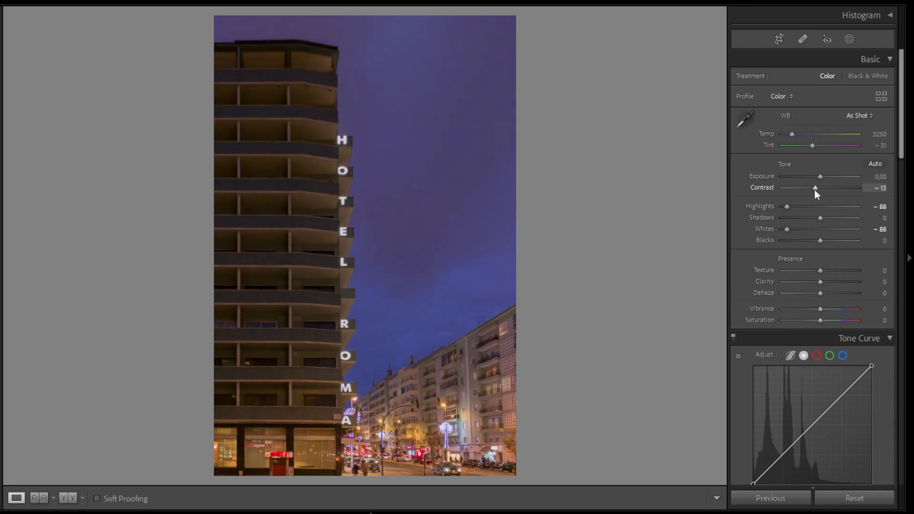
pyautogui.moveTo(812, 176); pyautogui.dragTo(823, 175)
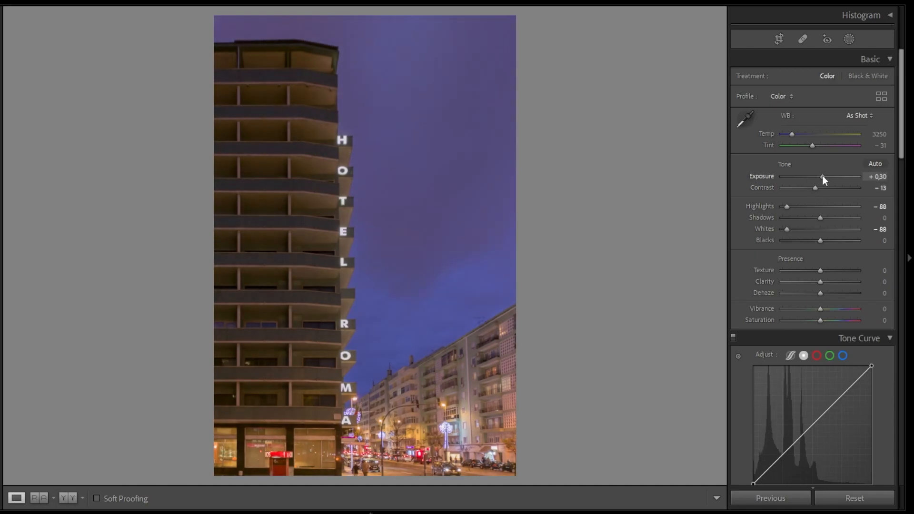
pyautogui.moveTo(820, 218); pyautogui.dragTo(812, 239)
pyautogui.moveTo(821, 280); pyautogui.dragTo(826, 309)
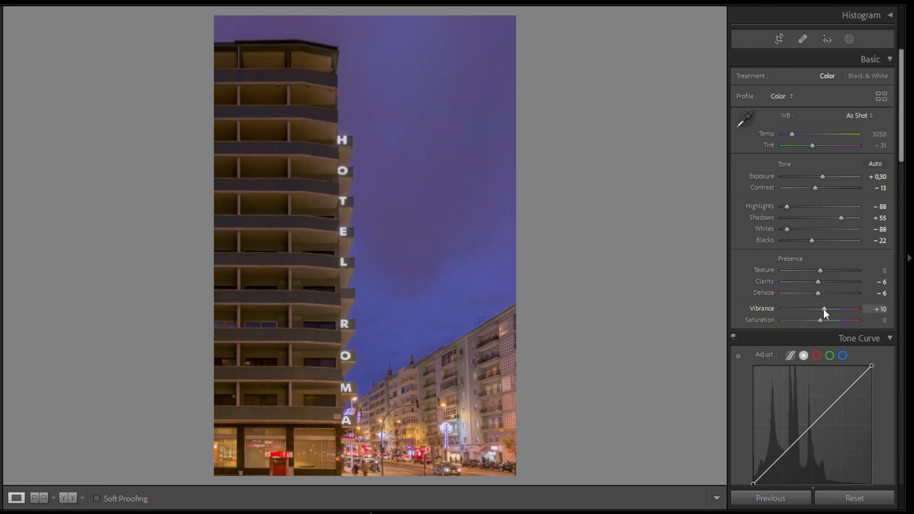
# - Cool the white balance by setting Temp to 3100 and Tint to −36
pyautogui.moveTo(792, 134); pyautogui.dragTo(788, 135)
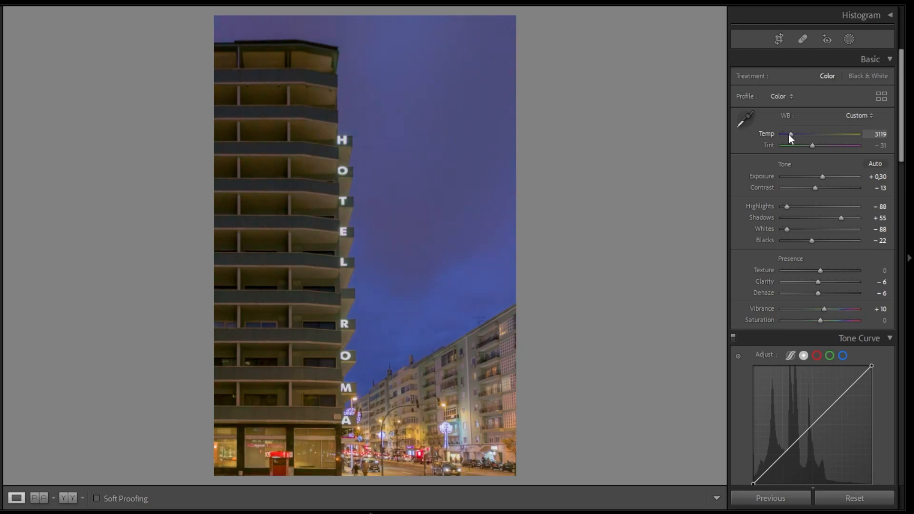
pyautogui.click(875, 134)
pyautogui.write('3100')
pyautogui.press('Return')
pyautogui.moveTo(812, 145); pyautogui.dragTo(808, 146)
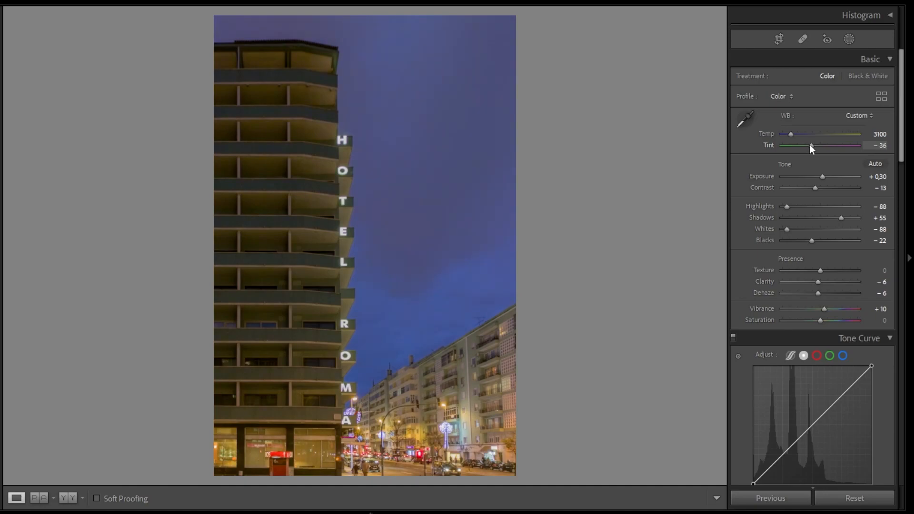
# - Shape the point tone curve with four interior points, slightly darkening the tones, lifting the black point and lowering the white point to output 247
pyautogui.scroll(-5, 738, 207)
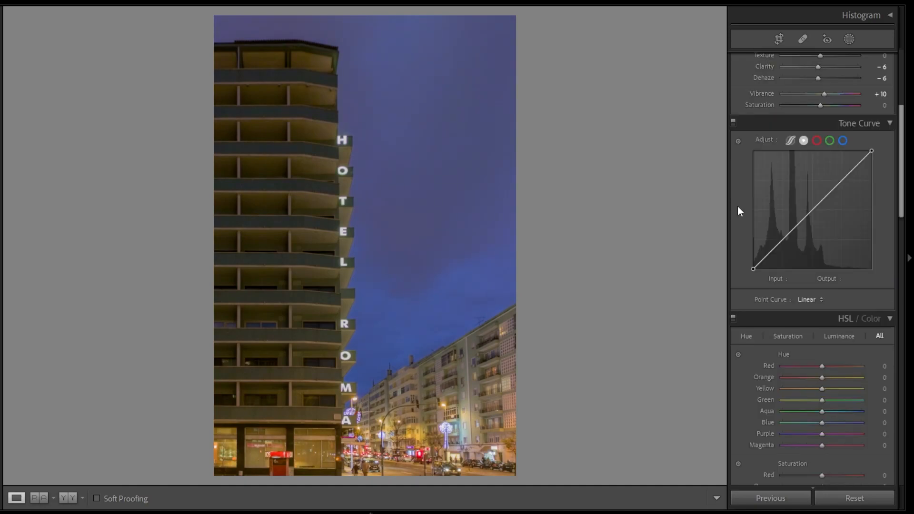
pyautogui.click(841, 181)
pyautogui.click(813, 209)
pyautogui.click(785, 240)
pyautogui.moveTo(772, 251); pyautogui.dragTo(773, 255)
pyautogui.moveTo(872, 151); pyautogui.dragTo(875, 154)
pyautogui.moveTo(841, 181); pyautogui.dragTo(844, 182)
pyautogui.moveTo(813, 209); pyautogui.dragTo(813, 212)
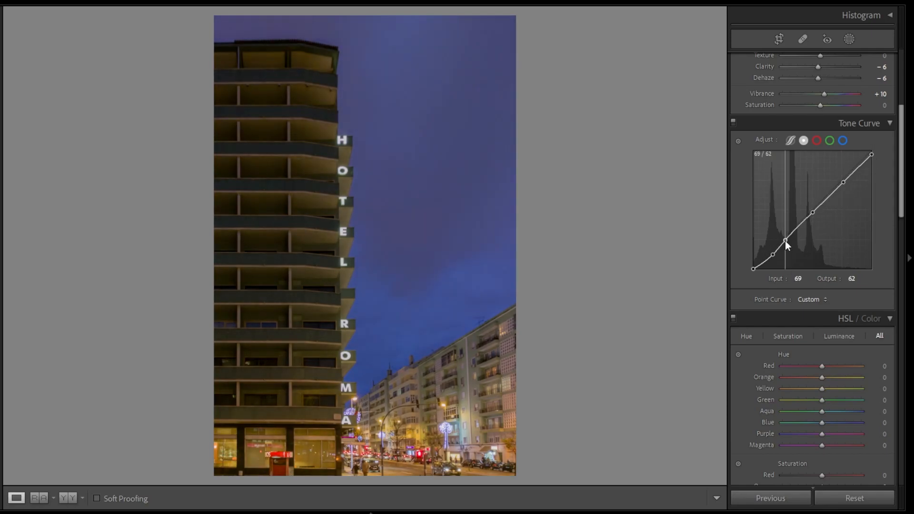
pyautogui.moveTo(753, 268); pyautogui.dragTo(769, 259)
pyautogui.moveTo(844, 183); pyautogui.dragTo(844, 183)
pyautogui.click(872, 155)
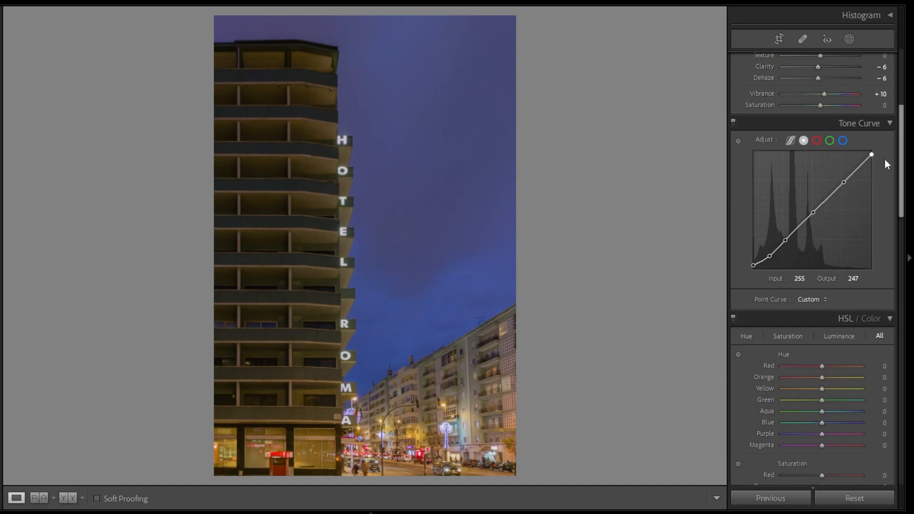
# - Set the HSL hues to Red +30, Orange −9, Yellow −24, Green +20, Aqua −11, Blue −13 and Purple −20
pyautogui.scroll(-5, 845, 326)
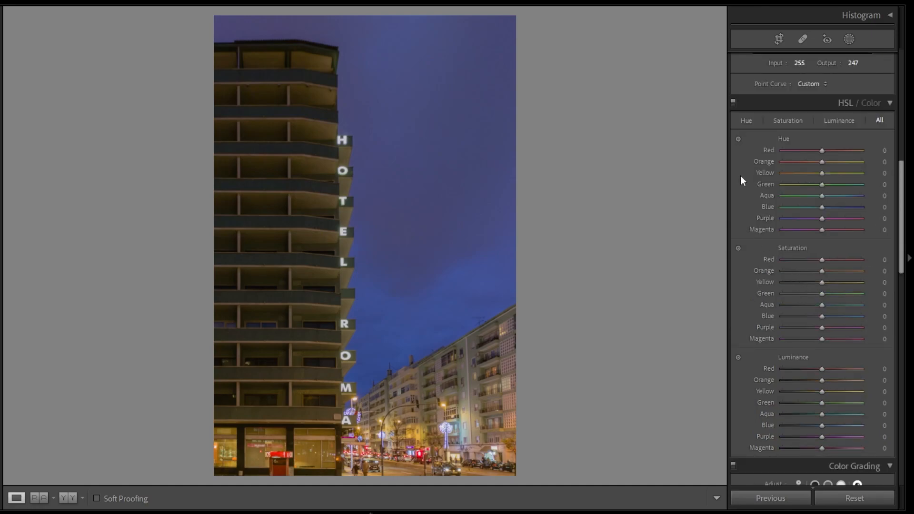
pyautogui.moveTo(821, 151)
pyautogui.mouseDown()
pyautogui.moveTo(833, 151)
pyautogui.moveTo(818, 162)
pyautogui.mouseUp()
pyautogui.moveTo(822, 173); pyautogui.dragTo(809, 174)
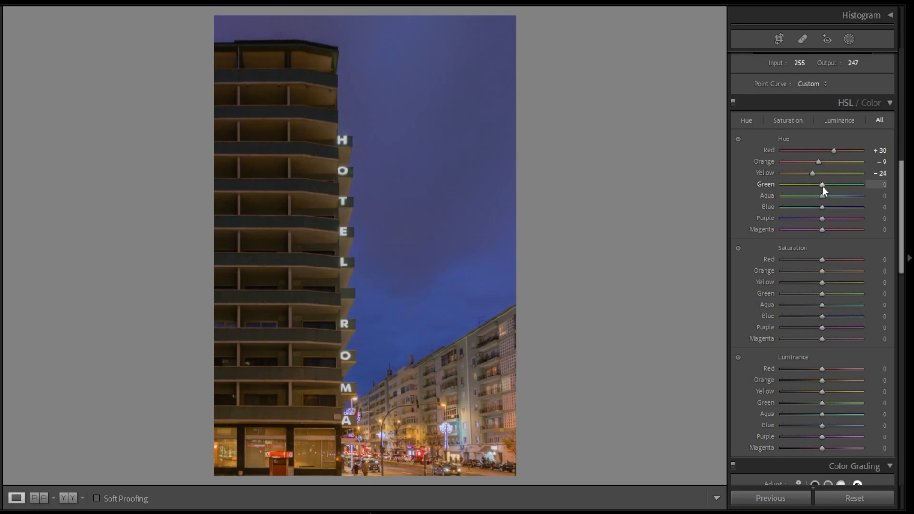
pyautogui.moveTo(821, 185); pyautogui.dragTo(814, 218)
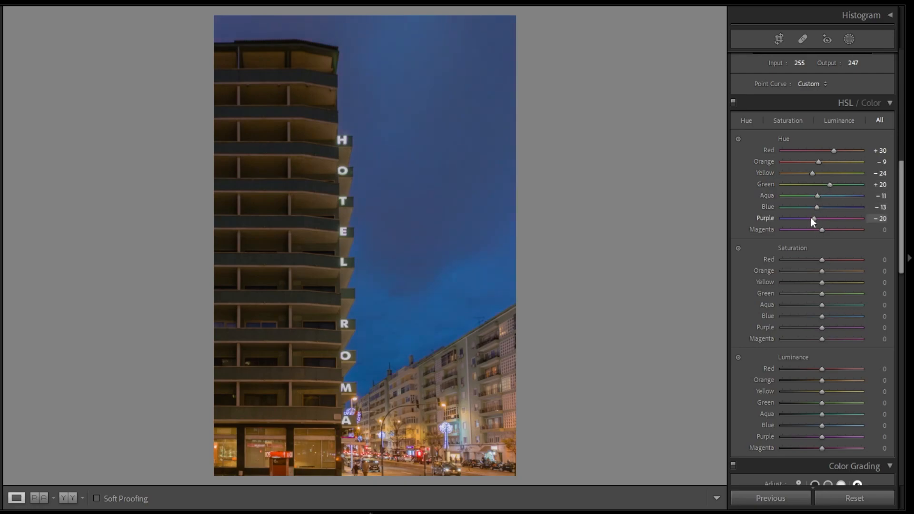
# - Set Saturation to −10 for Red, Orange, Yellow, Magenta and −20 for Green, Aqua, Blue, Purple; set Luminance to −10 for Green through Purple
pyautogui.moveTo(819, 261); pyautogui.dragTo(818, 260)
pyautogui.moveTo(822, 271); pyautogui.dragTo(818, 338)
pyautogui.scroll(-3, 809, 285)
pyautogui.moveTo(822, 295); pyautogui.dragTo(815, 327)
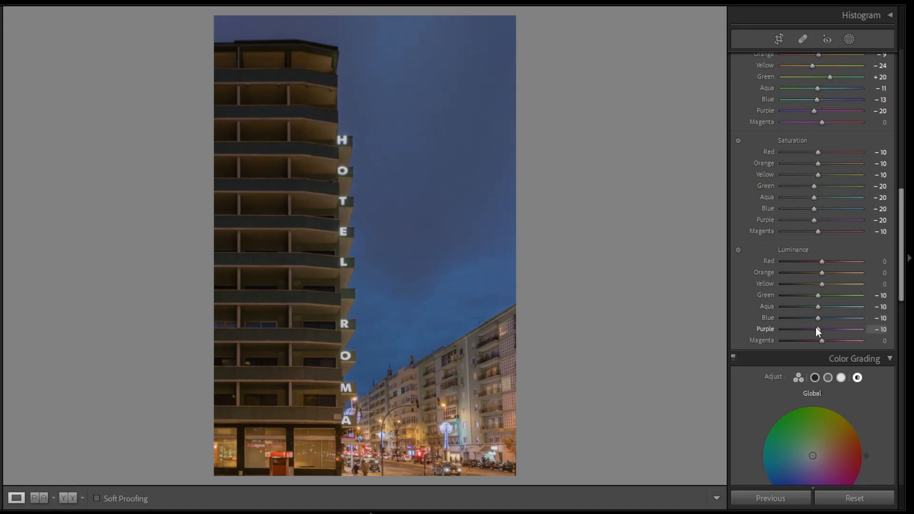
# - Color grade the shadows blue with Hue 224 and Saturation 20
pyautogui.scroll(-6, 815, 327)
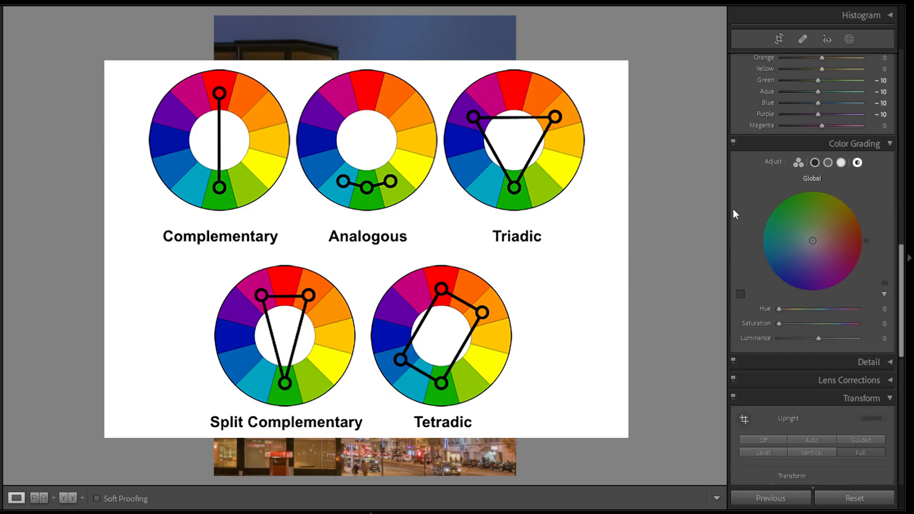
pyautogui.click(815, 163)
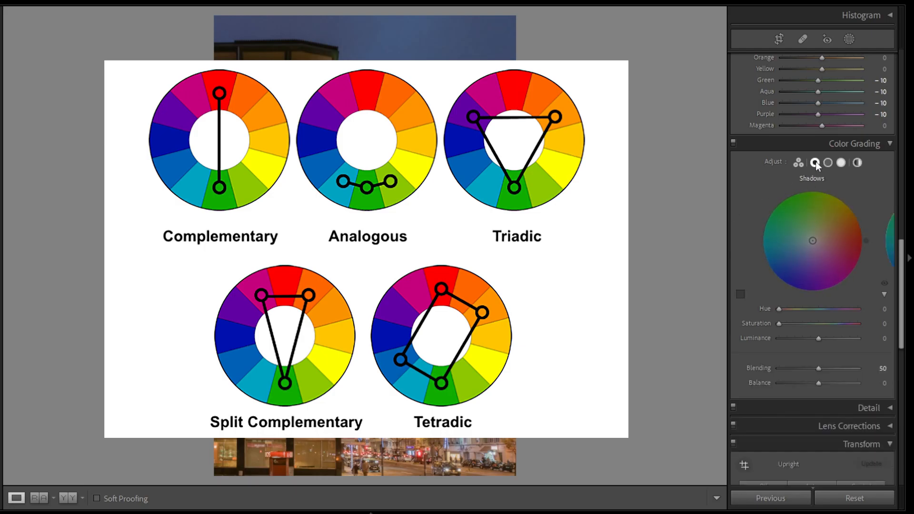
pyautogui.moveTo(781, 309); pyautogui.dragTo(828, 309)
pyautogui.moveTo(779, 324); pyautogui.dragTo(796, 326)
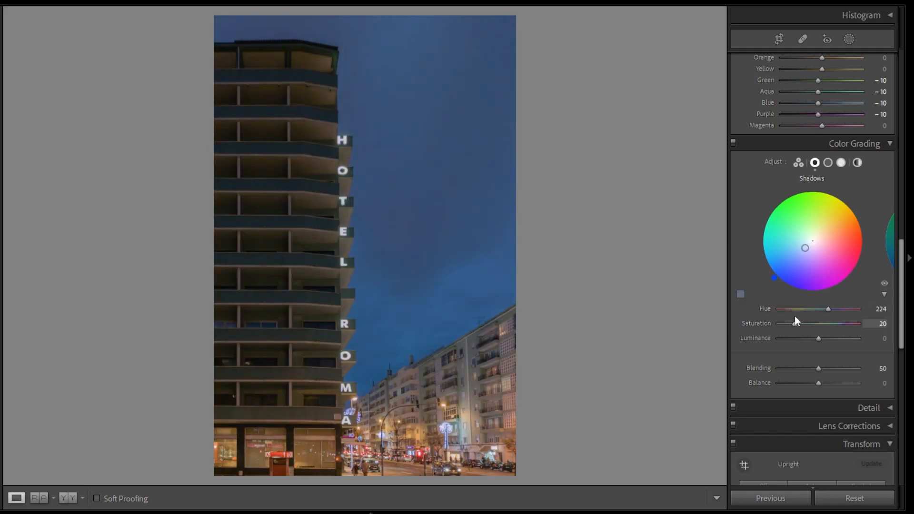
# - Color grade the midtones cyan-blue with Hue 190 and Saturation 15
pyautogui.click(828, 162)
pyautogui.moveTo(779, 309)
pyautogui.mouseDown()
pyautogui.moveTo(820, 317)
pyautogui.moveTo(791, 327)
pyautogui.mouseUp()
pyautogui.moveTo(760, 243); pyautogui.dragTo(760, 250)
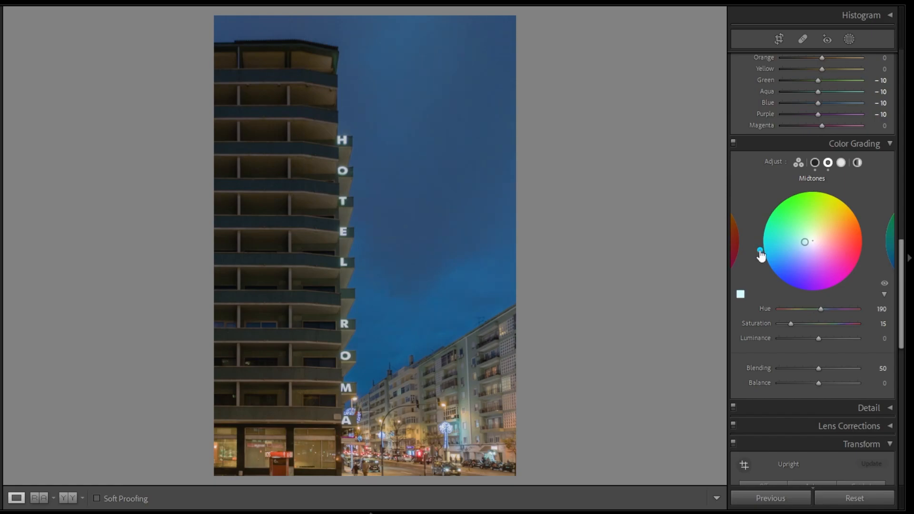
# - Color grade the highlights warm orange with Hue 40 and Saturation 25
pyautogui.click(841, 162)
pyautogui.moveTo(794, 310)
pyautogui.mouseDown()
pyautogui.moveTo(782, 326)
pyautogui.moveTo(824, 323)
pyautogui.moveTo(799, 323)
pyautogui.mouseUp()
pyautogui.moveTo(855, 209)
pyautogui.mouseDown()
pyautogui.moveTo(848, 201)
pyautogui.moveTo(853, 207)
pyautogui.mouseUp()
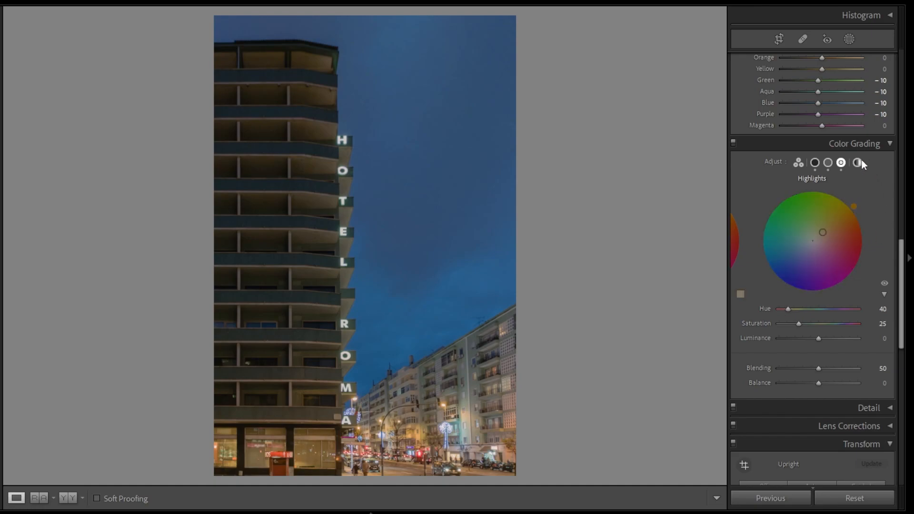
# - Set the Global color grade to Hue 111 and Saturation 8, and raise Blending to 70 along with a higher Balance
pyautogui.click(857, 162)
pyautogui.moveTo(778, 313)
pyautogui.mouseDown()
pyautogui.moveTo(807, 313)
pyautogui.moveTo(785, 327)
pyautogui.mouseUp()
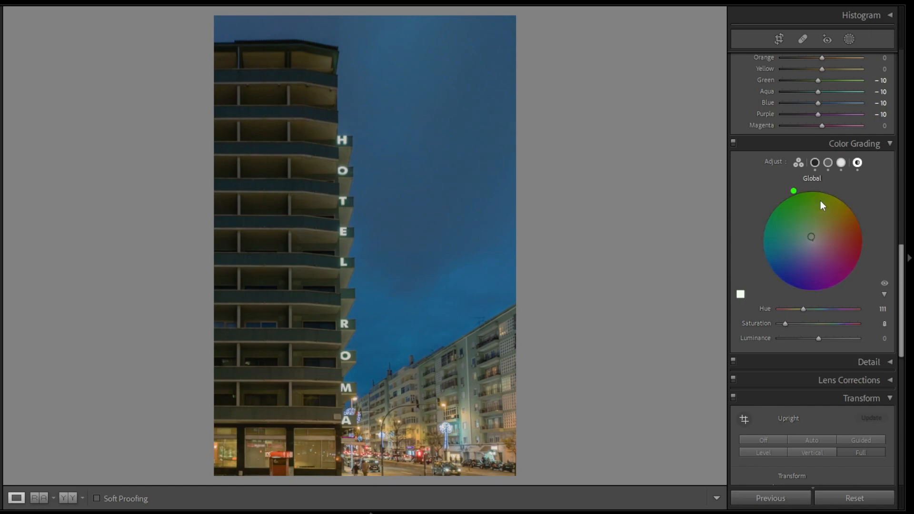
pyautogui.click(815, 163)
pyautogui.moveTo(819, 368)
pyautogui.mouseDown()
pyautogui.moveTo(847, 367)
pyautogui.moveTo(835, 369)
pyautogui.mouseUp()
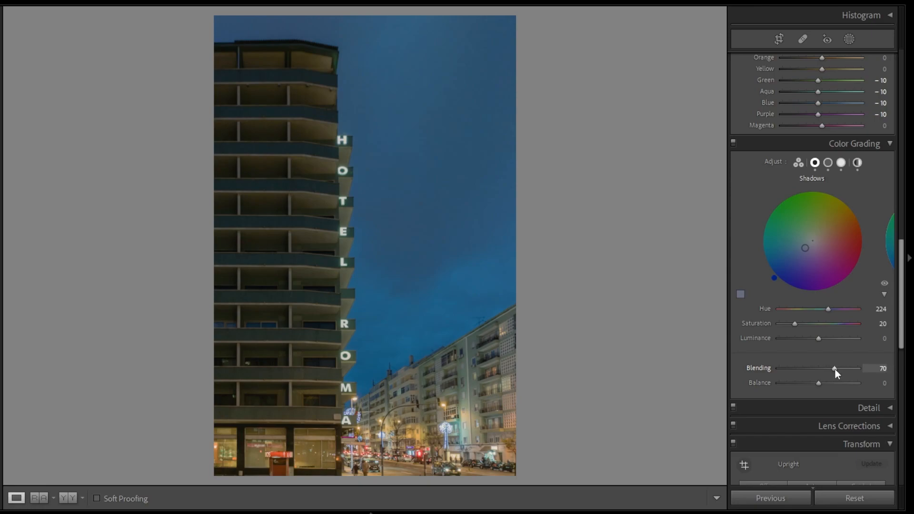
pyautogui.moveTo(818, 383); pyautogui.dragTo(836, 388)
# - Add a post-crop vignette with Amount −15, Midpoint 35 and Feather 90, plus film grain with Amount 25
pyautogui.scroll(-10, 833, 389)
pyautogui.moveTo(821, 183); pyautogui.dragTo(815, 180)
pyautogui.moveTo(820, 195); pyautogui.dragTo(849, 222)
pyautogui.moveTo(782, 259); pyautogui.dragTo(801, 259)
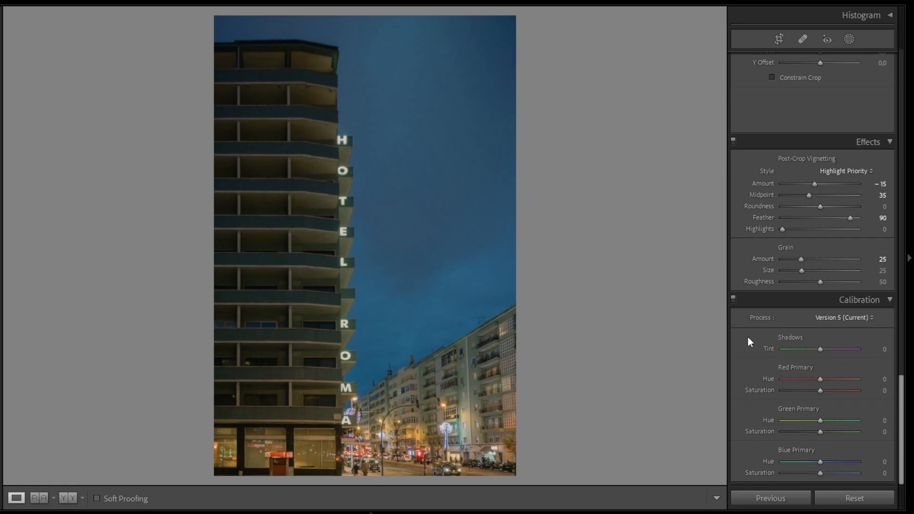
# - Show the histogram and calibrate the colors with Blue Primary Hue −15, Blue Primary Saturation −6 and Shadows Tint +6
pyautogui.click(890, 16)
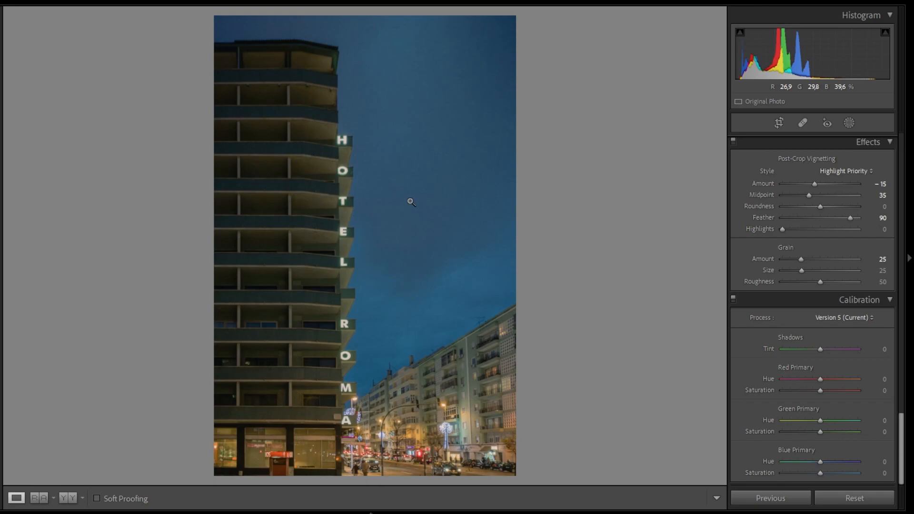
pyautogui.moveTo(819, 463)
pyautogui.mouseDown()
pyautogui.moveTo(795, 462)
pyautogui.moveTo(818, 472)
pyautogui.mouseUp()
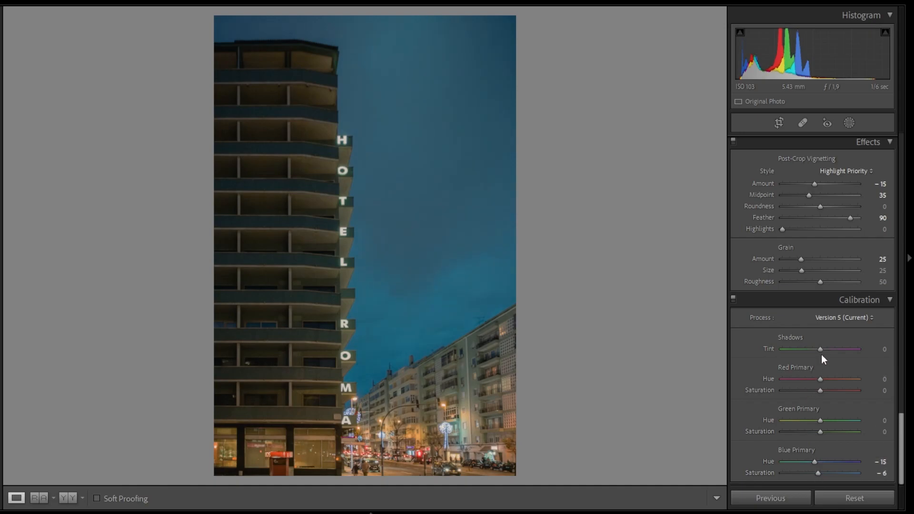
pyautogui.moveTo(820, 349); pyautogui.dragTo(823, 349)
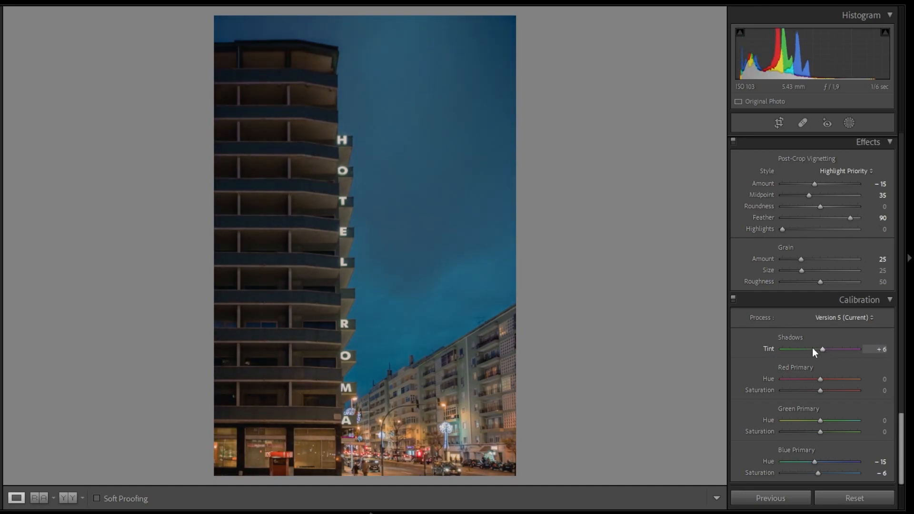
# - Add a linear gradient mask over the street and buildings in the photo's lower-right corner, adjusting its angle and extent
pyautogui.scroll(20, 752, 367)
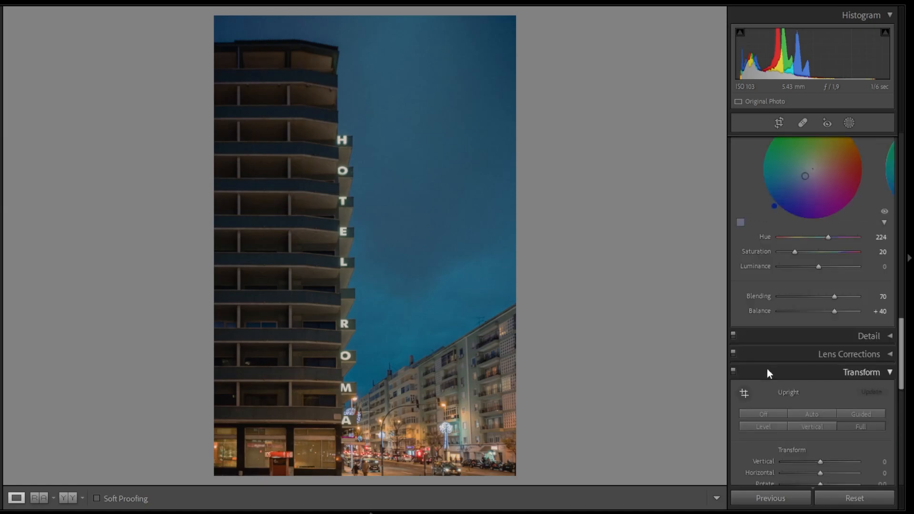
pyautogui.click(849, 122)
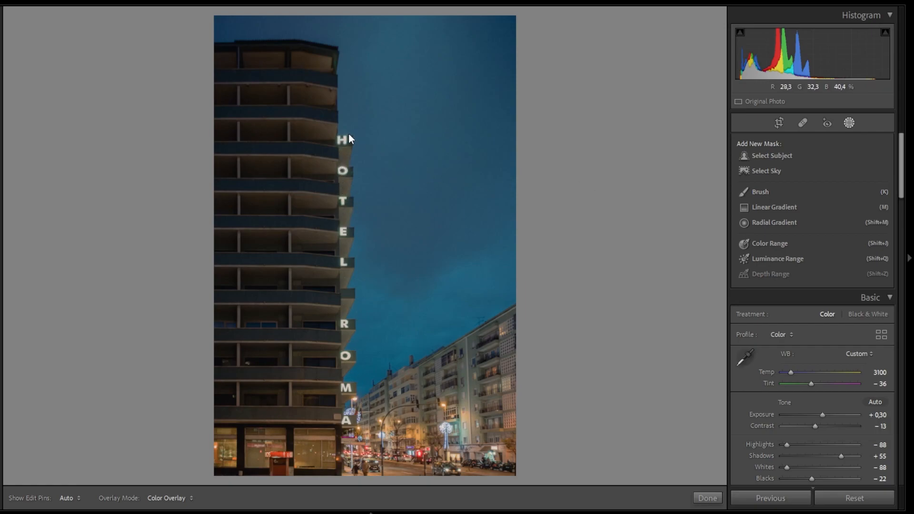
pyautogui.press('m')
pyautogui.moveTo(420, 350)
pyautogui.mouseDown()
pyautogui.moveTo(395, 305)
pyautogui.moveTo(466, 419)
pyautogui.moveTo(435, 359)
pyautogui.mouseUp()
pyautogui.moveTo(544, 296); pyautogui.dragTo(543, 290)
pyautogui.moveTo(435, 359); pyautogui.dragTo(438, 361)
# - Set the gradient mask's Exposure to 0.26 and its Highlights, Whites and Saturation to 11, then deselect the mask
pyautogui.moveTo(818, 203); pyautogui.dragTo(820, 249)
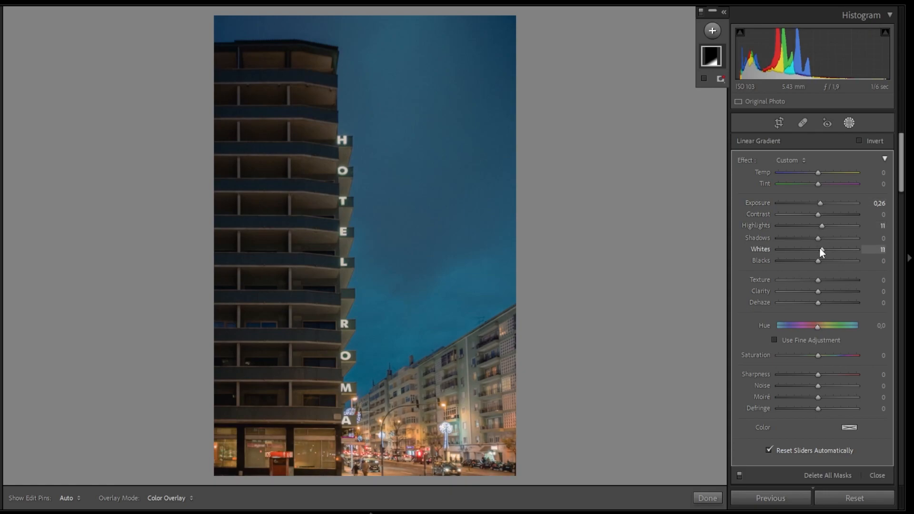
pyautogui.moveTo(818, 356); pyautogui.dragTo(821, 355)
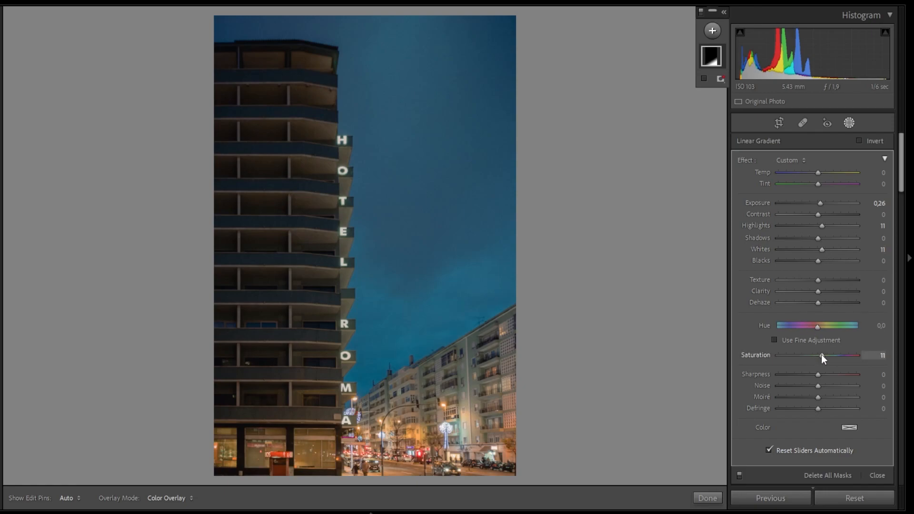
pyautogui.click(470, 111)
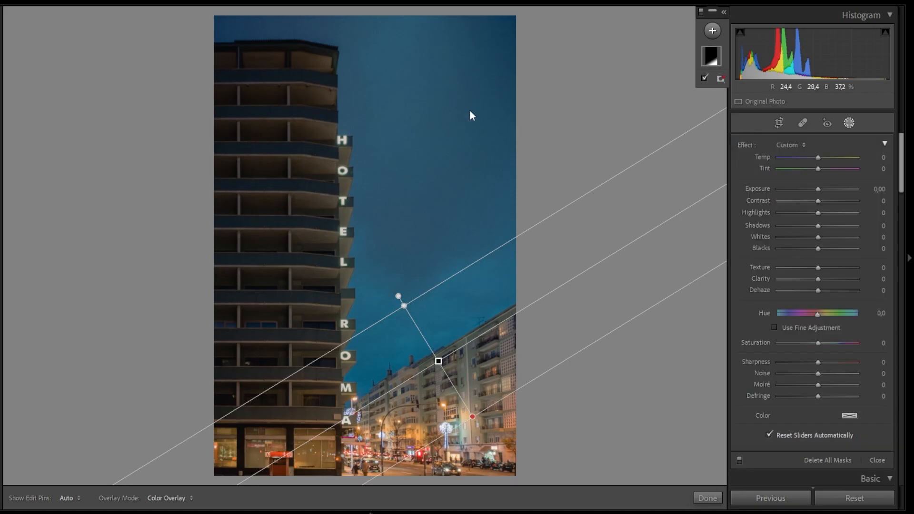
# - Add a steep linear gradient mask fading across the hotel tower from the photo's left edge, widen its transition, and set its Exposure to −0.14
pyautogui.click(721, 32)
pyautogui.click(749, 101)
pyautogui.moveTo(250, 104)
pyautogui.mouseDown()
pyautogui.moveTo(336, 131)
pyautogui.moveTo(267, 110)
pyautogui.moveTo(292, 119)
pyautogui.mouseUp()
pyautogui.moveTo(244, 152); pyautogui.dragTo(251, 152)
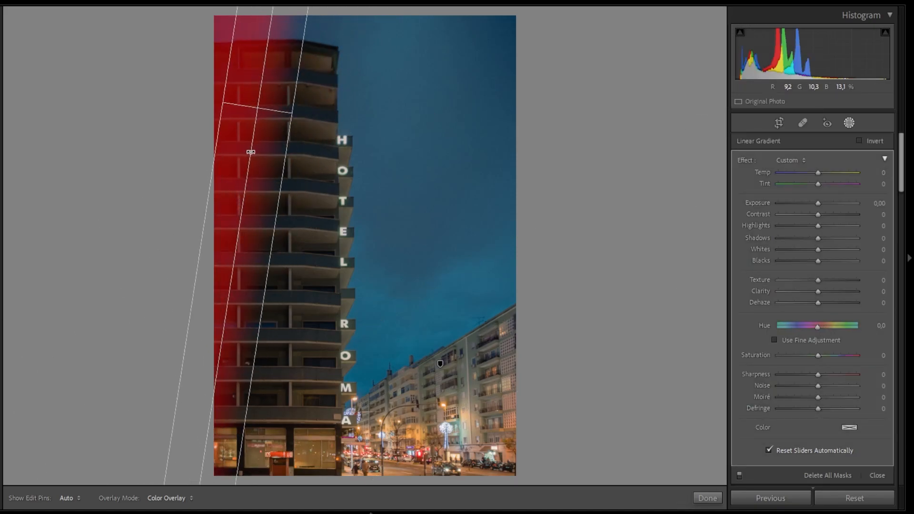
pyautogui.moveTo(292, 115); pyautogui.dragTo(315, 124)
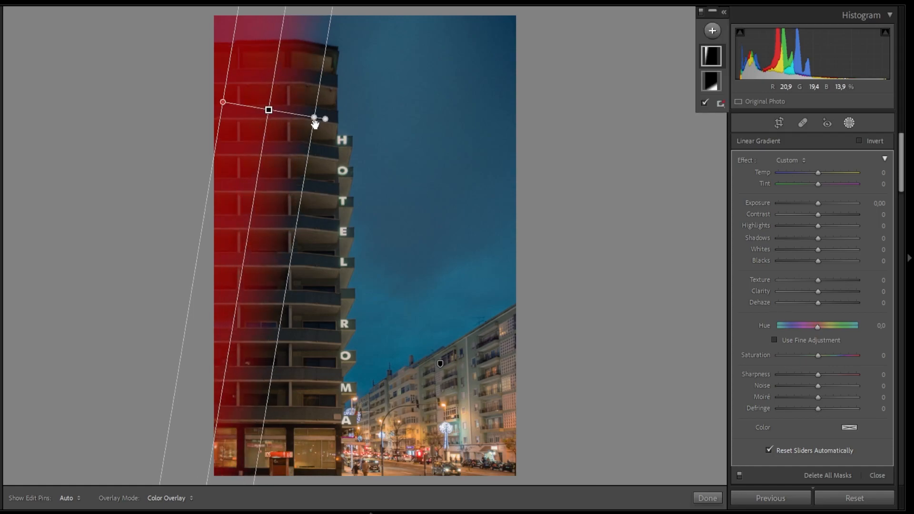
pyautogui.moveTo(223, 102); pyautogui.dragTo(157, 91)
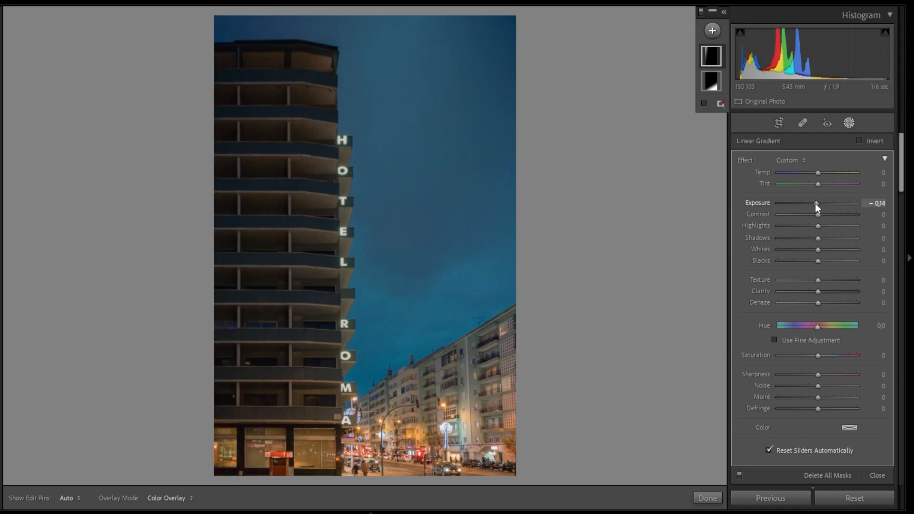
# - Add a Select Sky mask, hide its overlay, and set its Saturation to −34 and Hue to −6.8
pyautogui.click(712, 31)
pyautogui.click(686, 64)
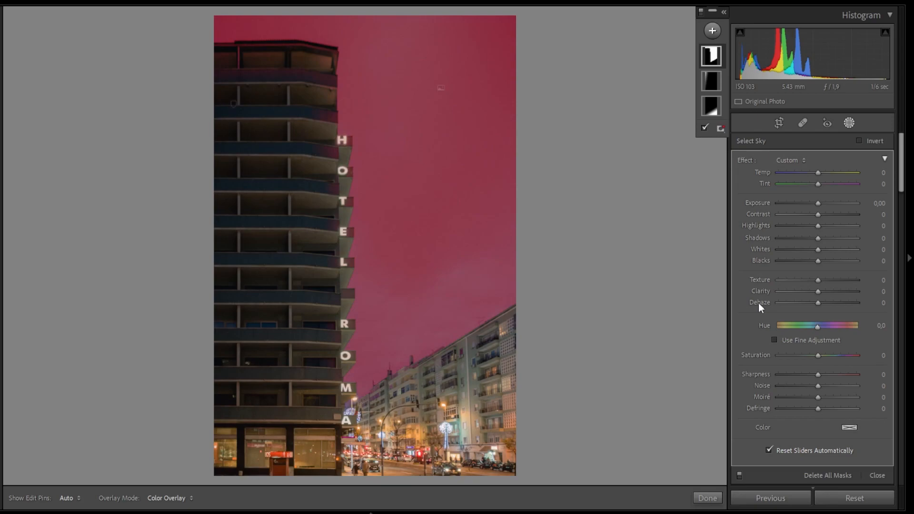
pyautogui.press('o')
pyautogui.moveTo(819, 356); pyautogui.dragTo(802, 352)
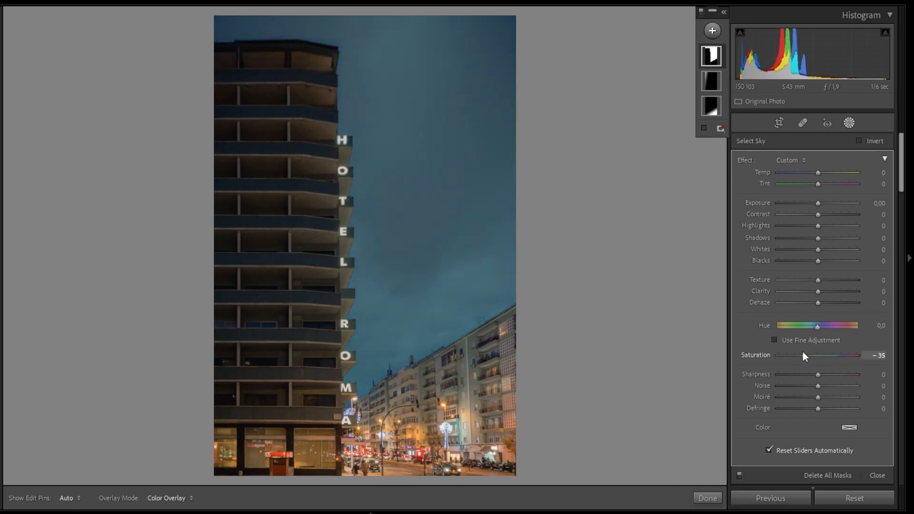
pyautogui.click(816, 326)
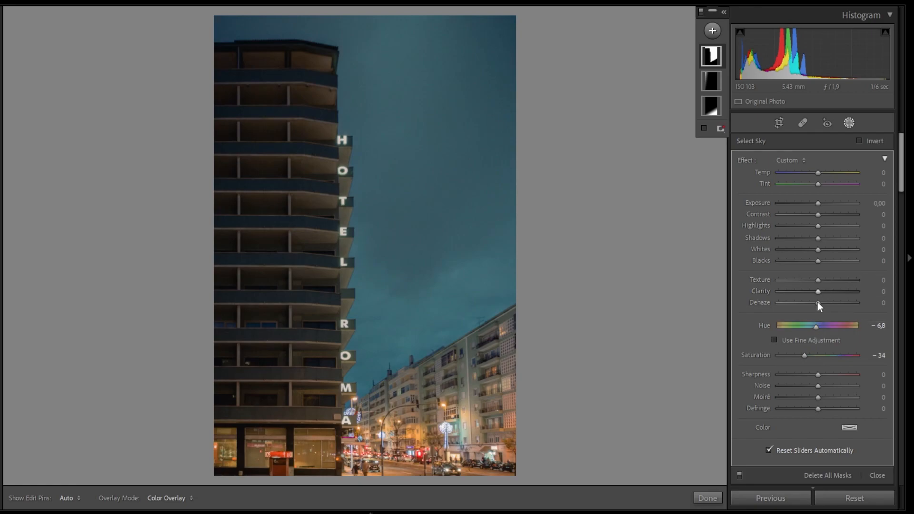
pyautogui.moveTo(818, 303); pyautogui.dragTo(815, 303)
pyautogui.doubleClick(817, 304)
pyautogui.moveTo(818, 204); pyautogui.dragTo(819, 203)
pyautogui.doubleClick(819, 204)
# - Set the sky mask's Dehaze to −5 and deselect the mask
pyautogui.moveTo(818, 303); pyautogui.dragTo(815, 302)
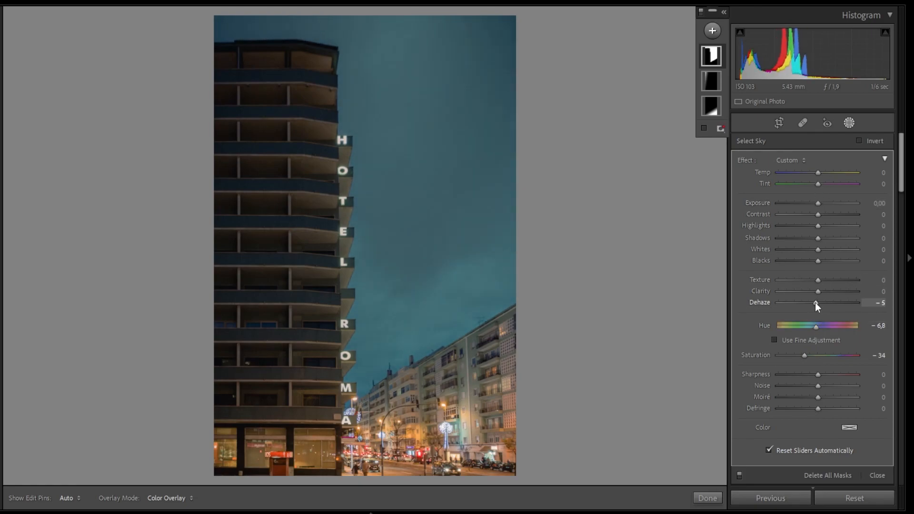
pyautogui.click(606, 266)
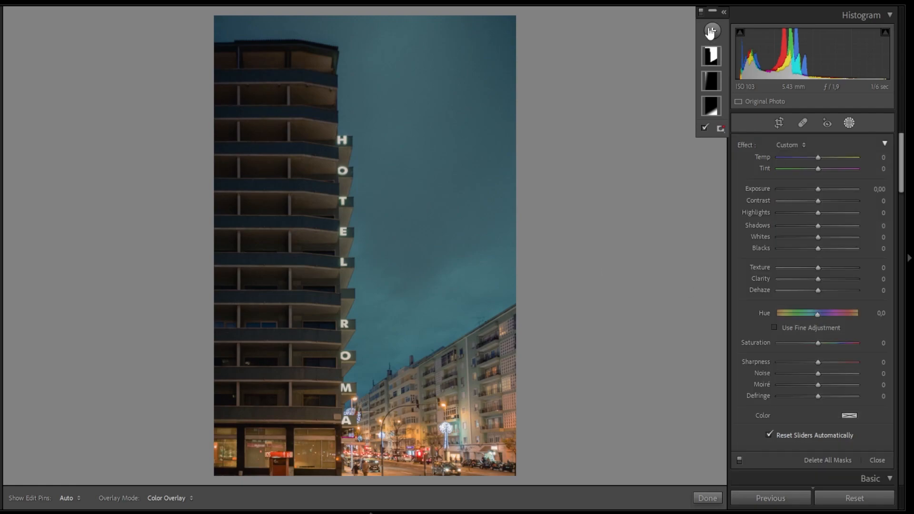
# - Add a brush mask and paint over each letter of the vertical HOTEL ROMA sign with Size 4.0 and Feather 50
pyautogui.click(711, 31)
pyautogui.click(723, 86)
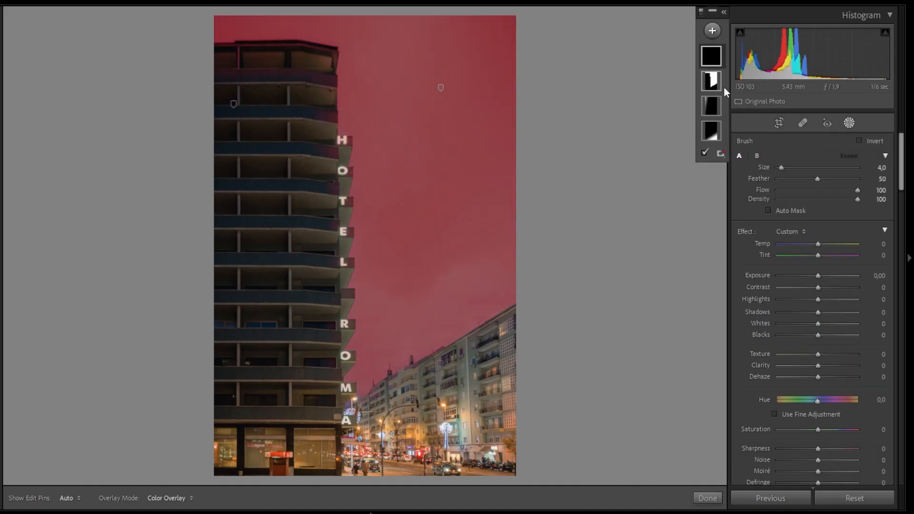
pyautogui.click(343, 141)
pyautogui.click(342, 171)
pyautogui.click(343, 201)
pyautogui.click(343, 231)
pyautogui.click(344, 262)
pyautogui.click(344, 323)
pyautogui.click(345, 356)
pyautogui.click(346, 387)
pyautogui.click(346, 420)
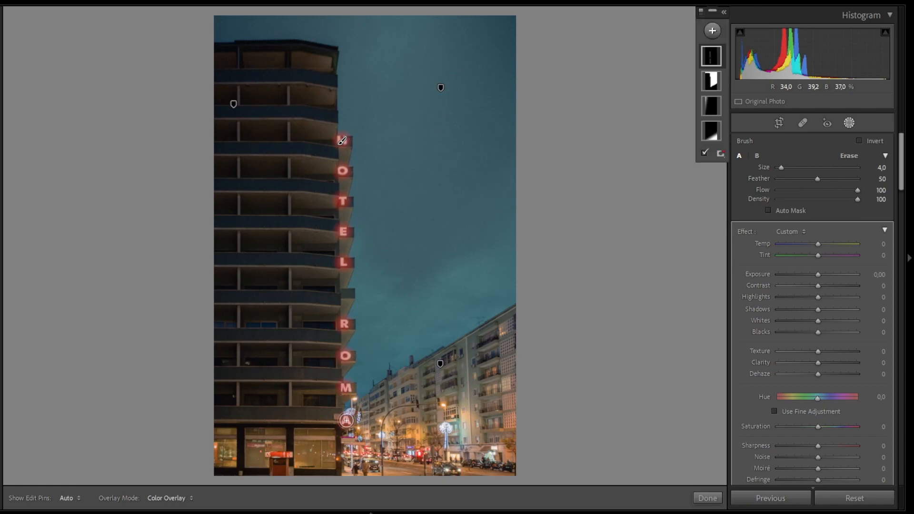
# - Set the sign letters' brush mask to Exposure 0.49 and Whites 22, then close masking
pyautogui.moveTo(818, 275); pyautogui.dragTo(824, 279)
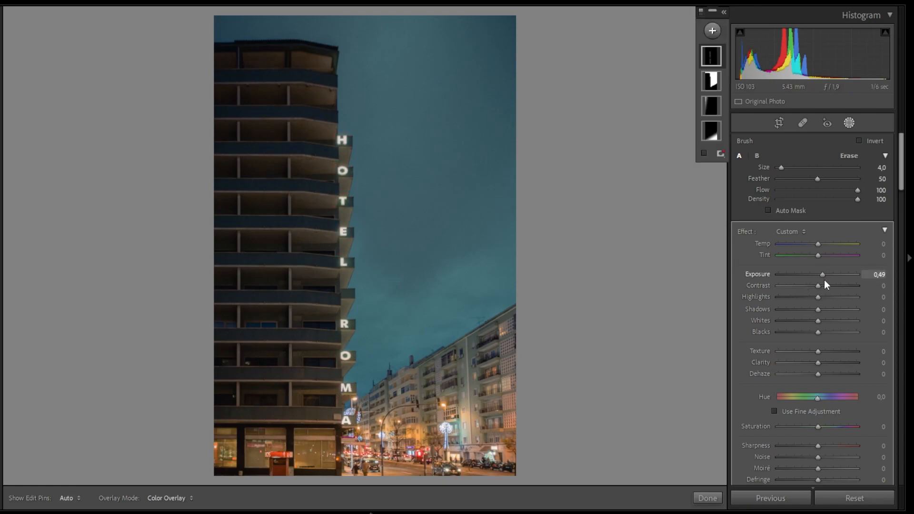
pyautogui.moveTo(818, 321)
pyautogui.mouseDown()
pyautogui.moveTo(833, 322)
pyautogui.moveTo(825, 320)
pyautogui.mouseUp()
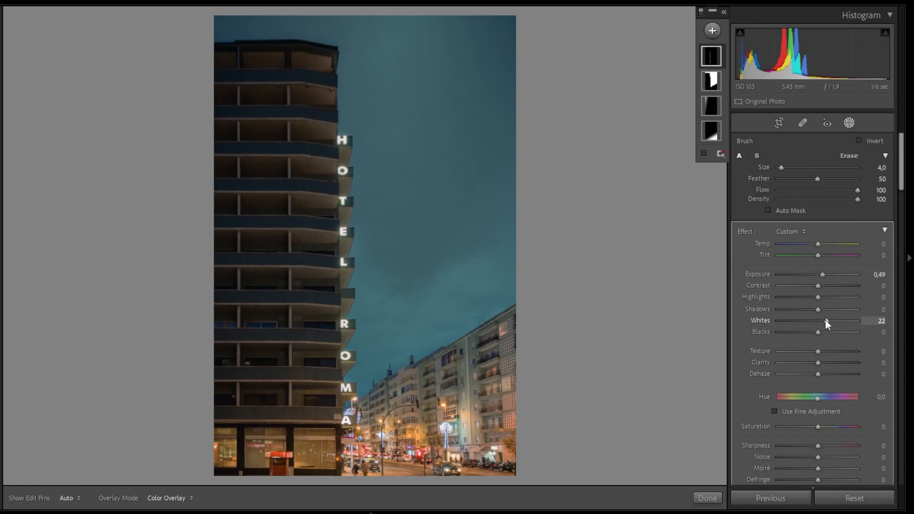
pyautogui.press('k')
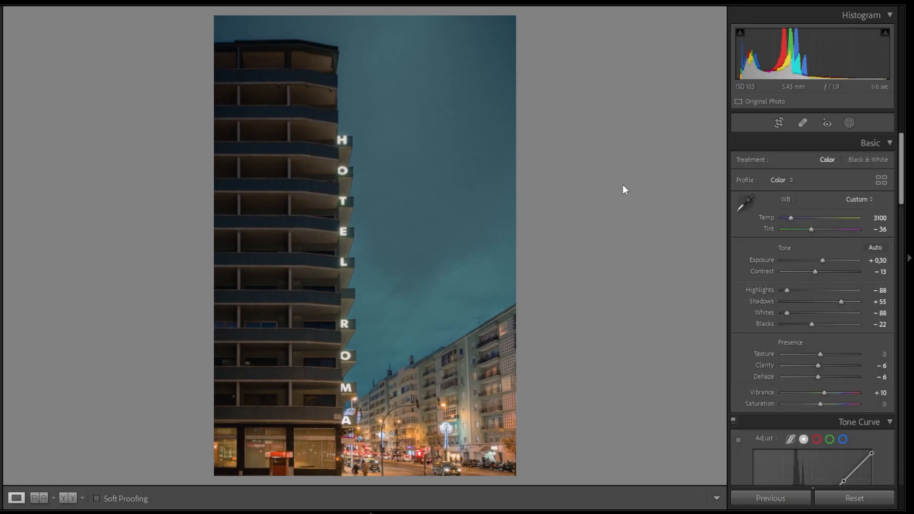
# - In Color Grading, set the Shadows Luminance to +6 and the Global Luminance to +10
pyautogui.scroll(-10, 825, 288)
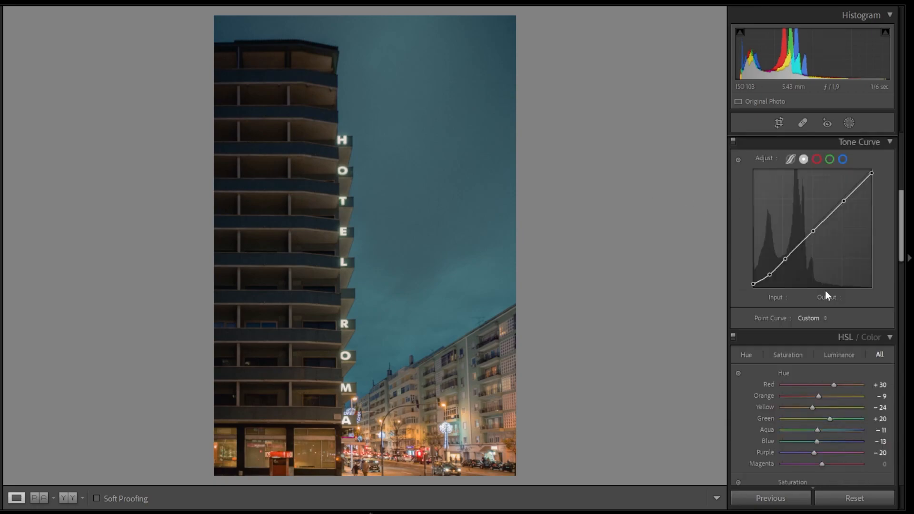
pyautogui.scroll(-4, 825, 296)
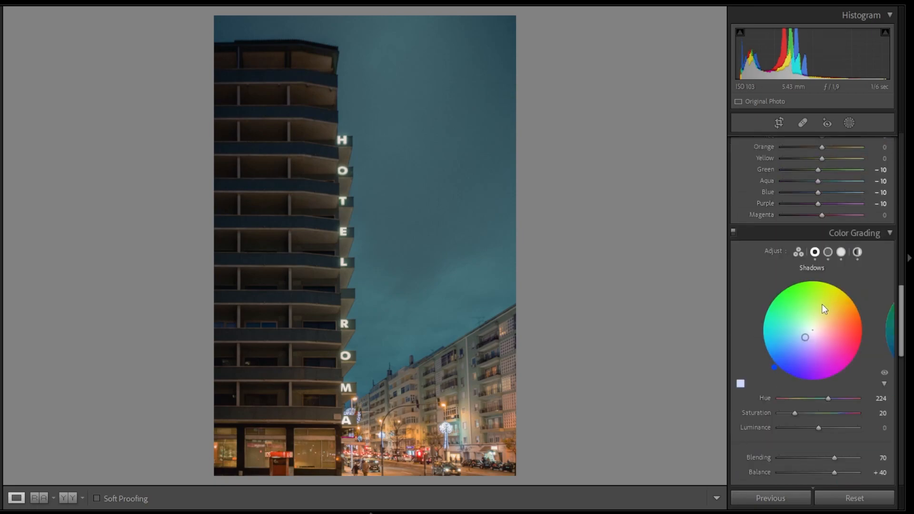
pyautogui.scroll(-2, 825, 310)
pyautogui.moveTo(819, 333); pyautogui.dragTo(821, 335)
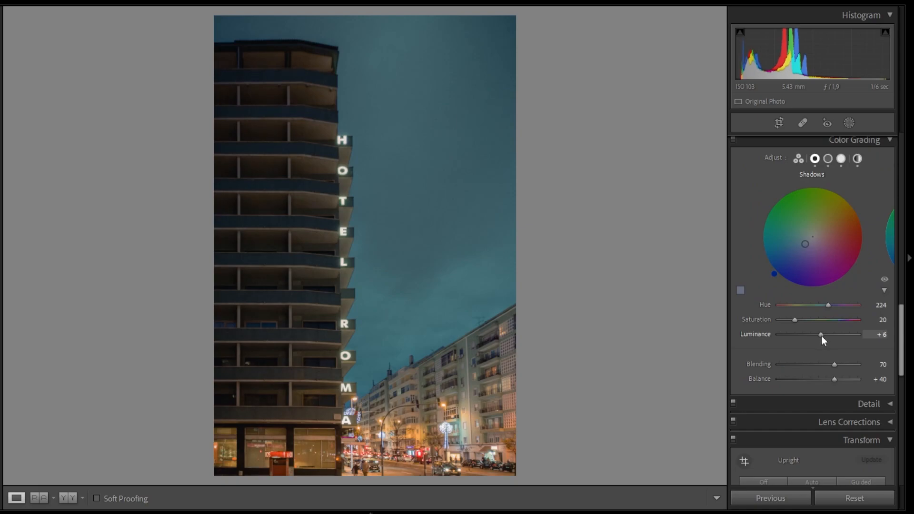
pyautogui.click(857, 159)
pyautogui.moveTo(816, 335); pyautogui.dragTo(821, 335)
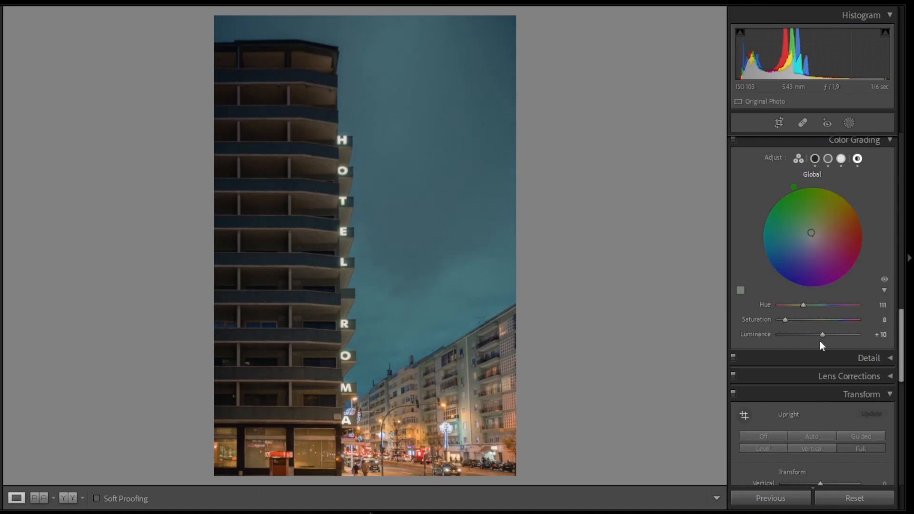
# - Compare the edited photo with its original Before version, then return to the edited view
pyautogui.scroll(10, 820, 341)
pyautogui.press('\\')
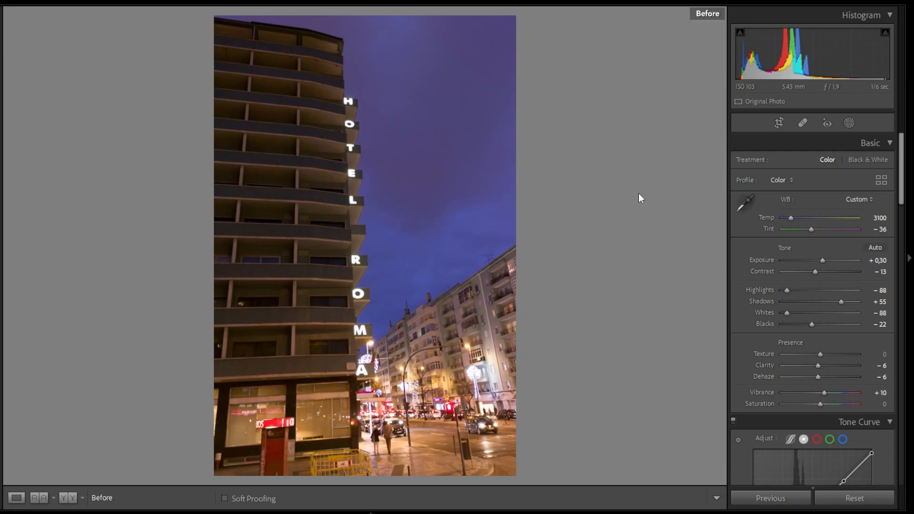
pyautogui.press('\\')
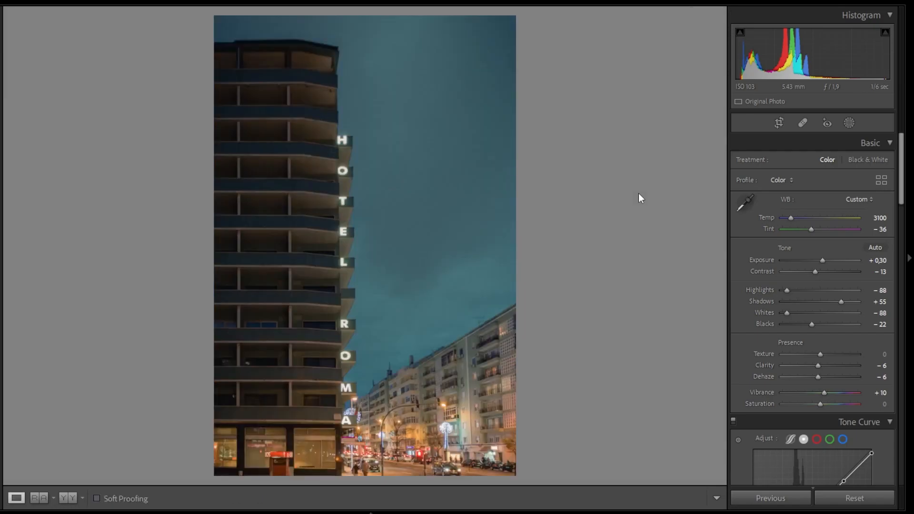